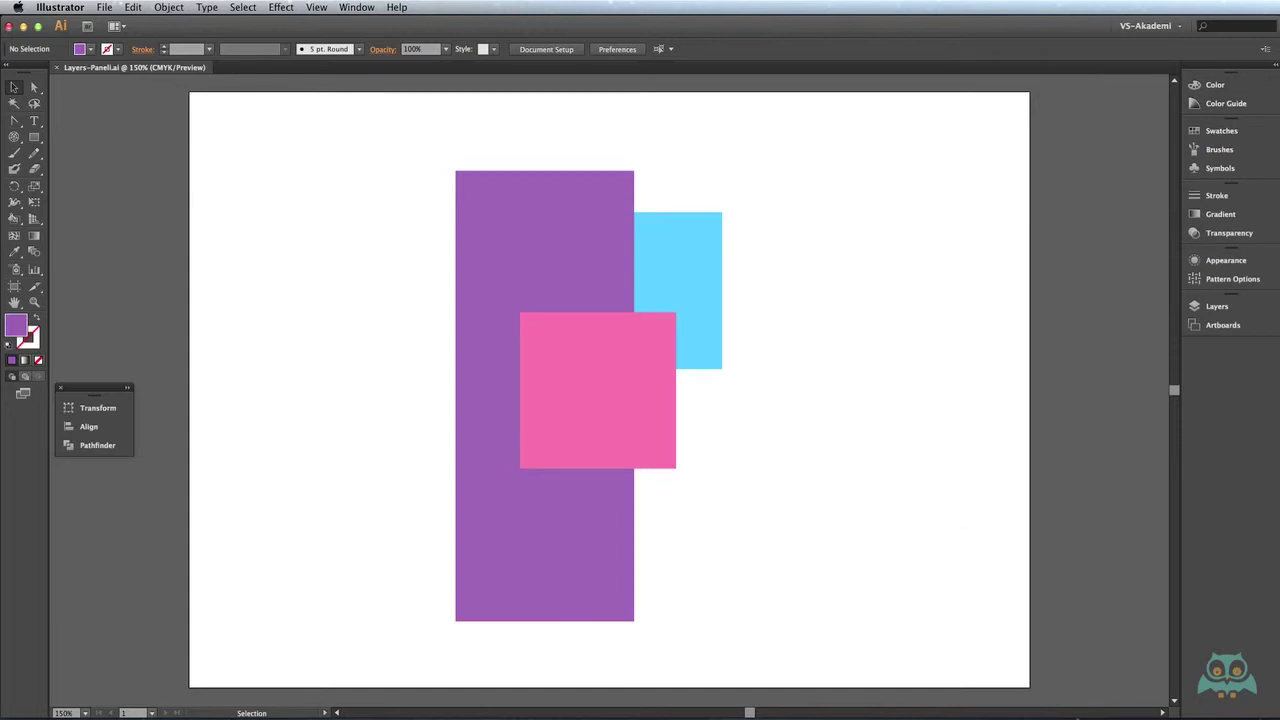
Step: Open the Nesne-Yapilarini-Anlamak folder in the file browser, then return to the Illustrator artwork
key("super+Tab")
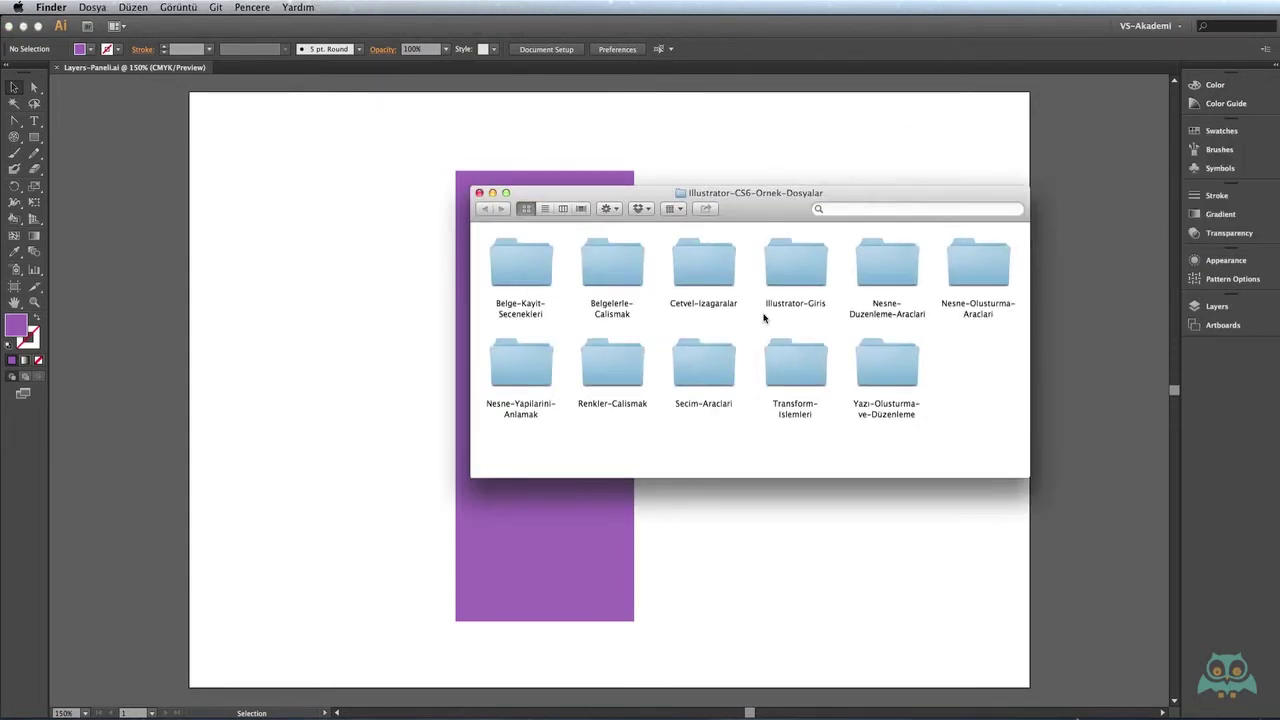
double_click(527, 367)
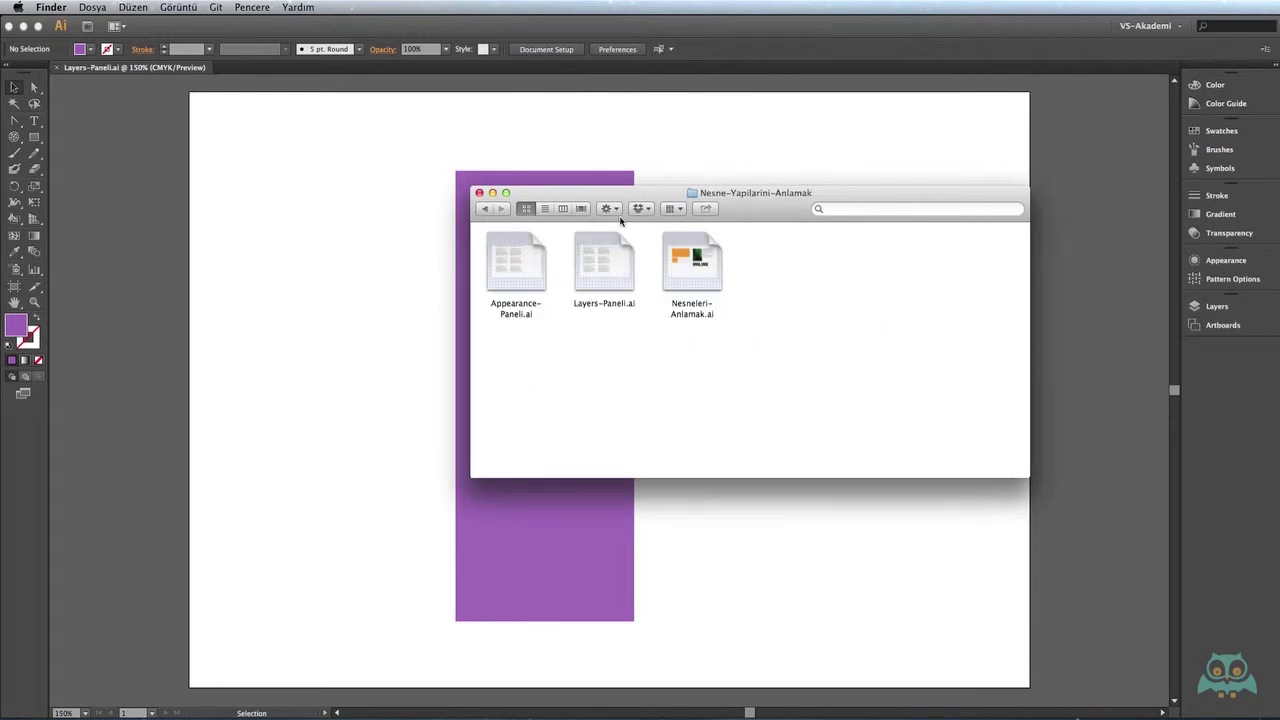
left_click(647, 143)
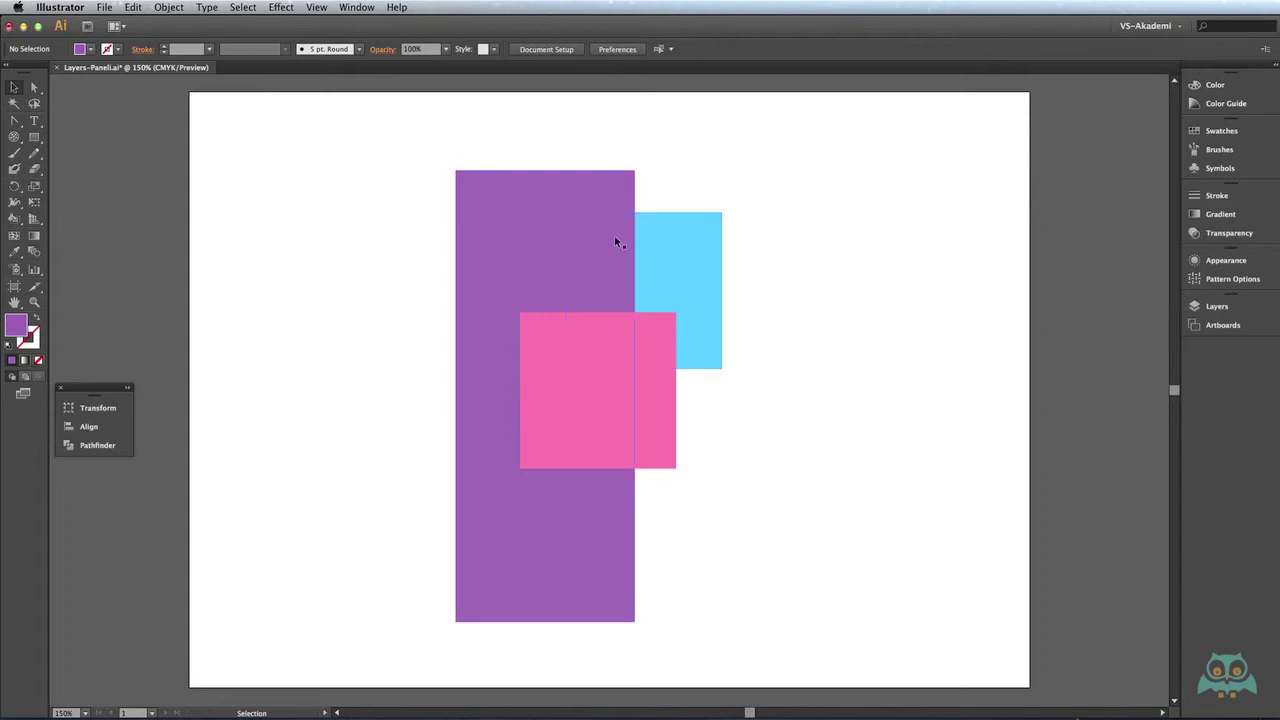
Step: Select and deselect the pink square, then show the Layers panel listing Layer 2 and Layer 1
left_click(561, 342)
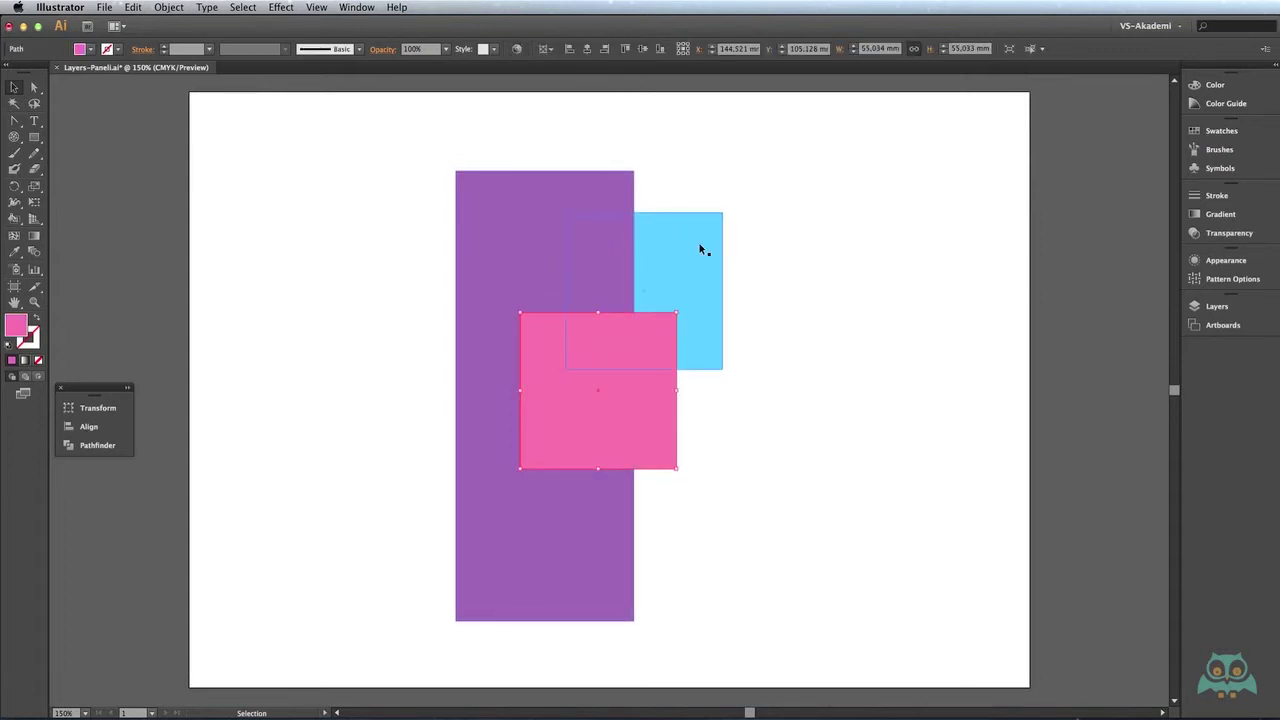
left_click(761, 220)
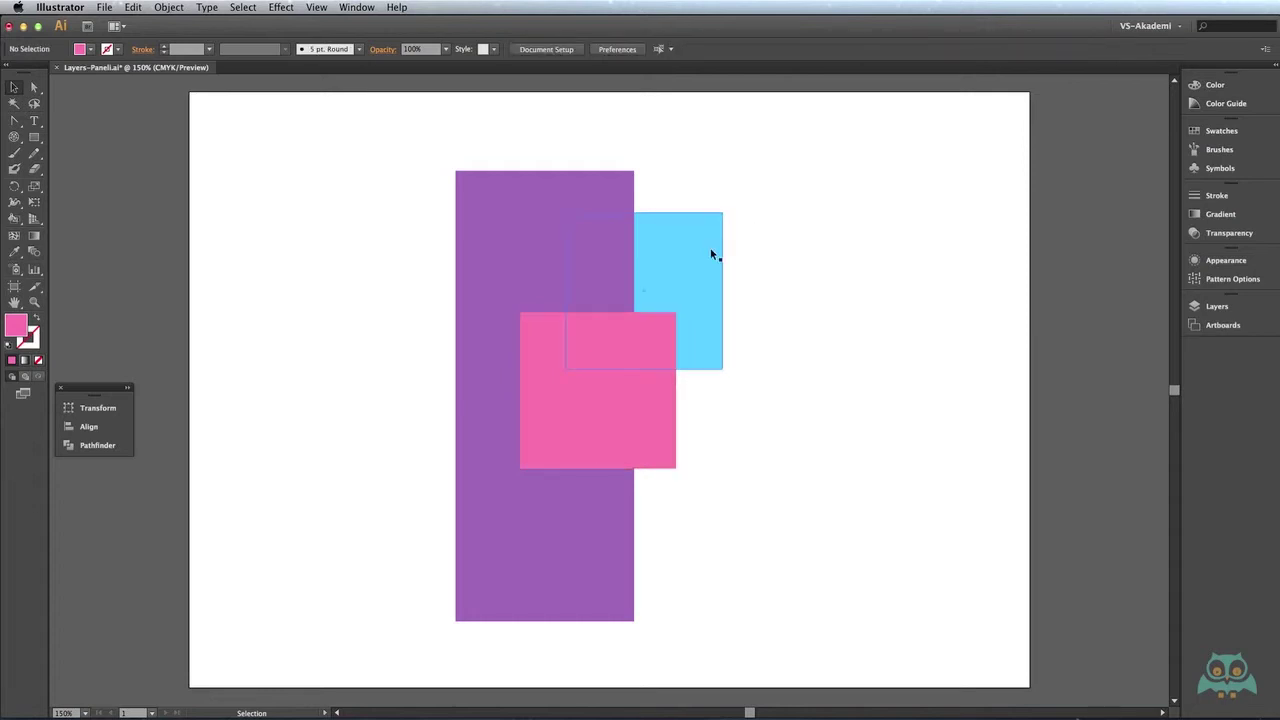
left_click(1217, 306)
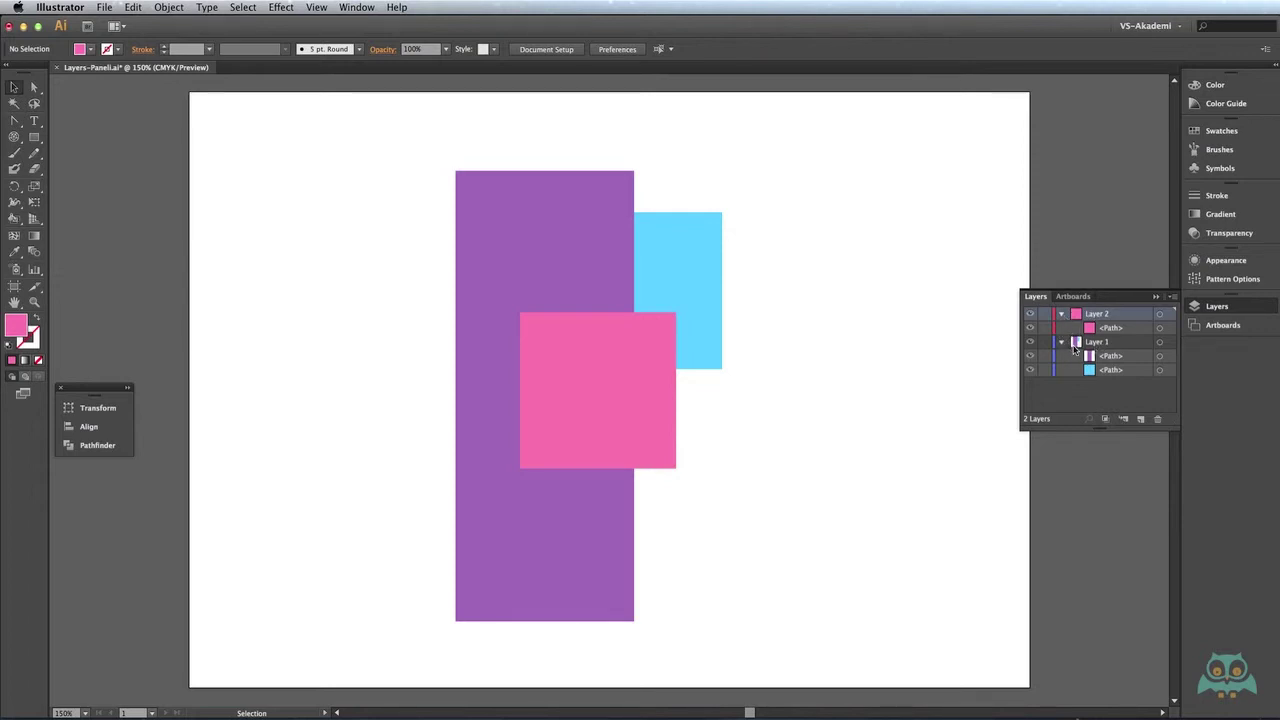
Step: Collapse Layer 1 and Layer 2 so only the two layer rows are listed
left_click(1061, 342)
left_click(1061, 314)
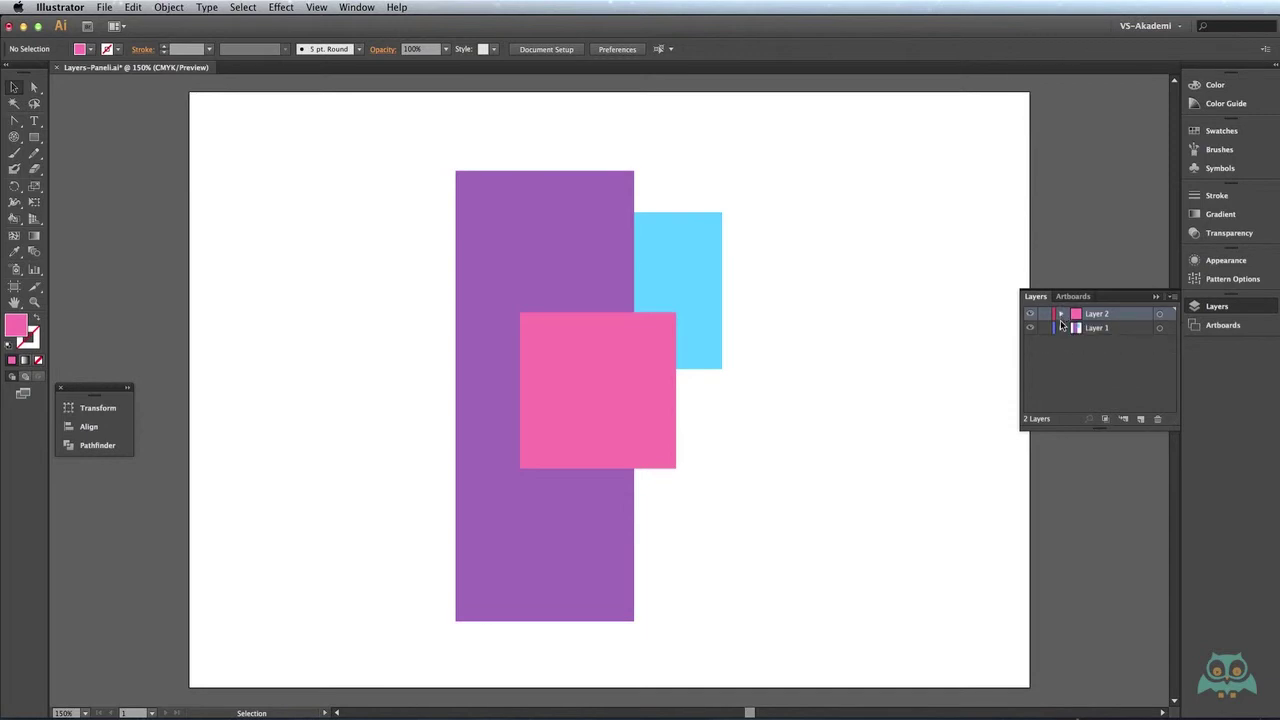
left_click(1061, 314)
left_click(1061, 314)
Step: Drag Layer 1 above Layer 2 and back below, then expand Layer 1 to show its purple and blue paths
left_click_drag(1112, 330, 1104, 312)
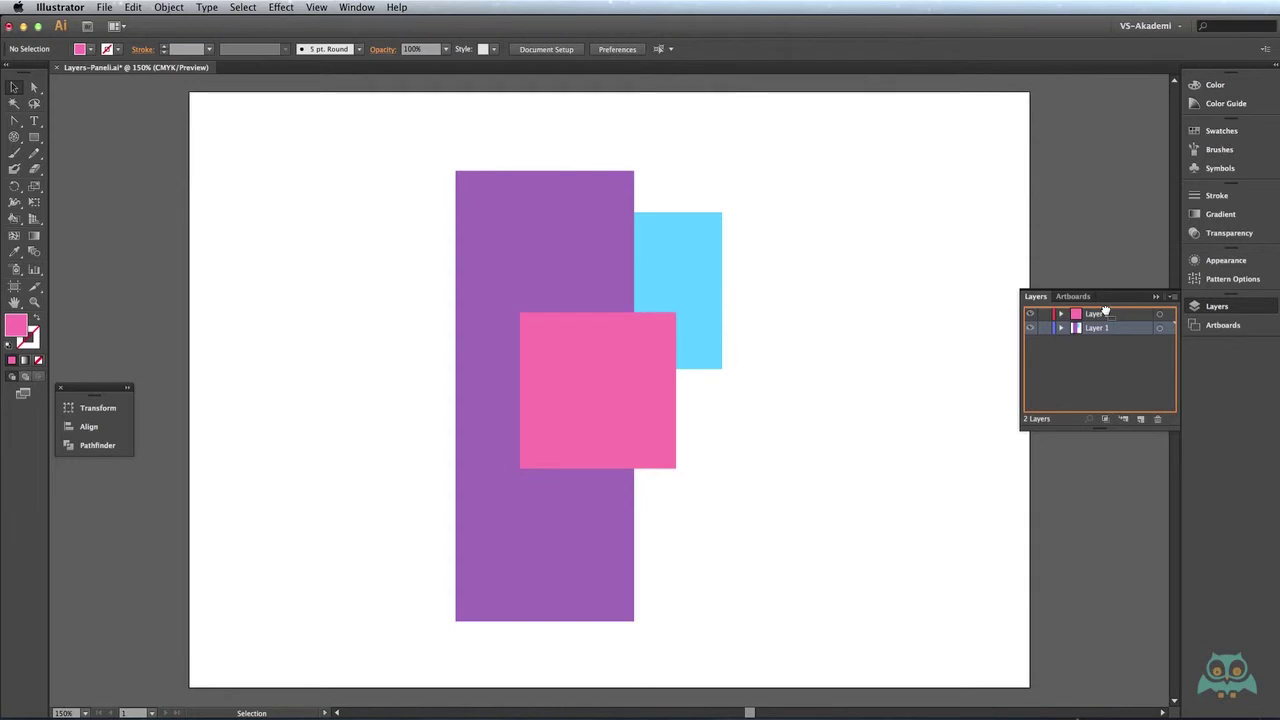
left_click_drag(1104, 312, 1106, 314)
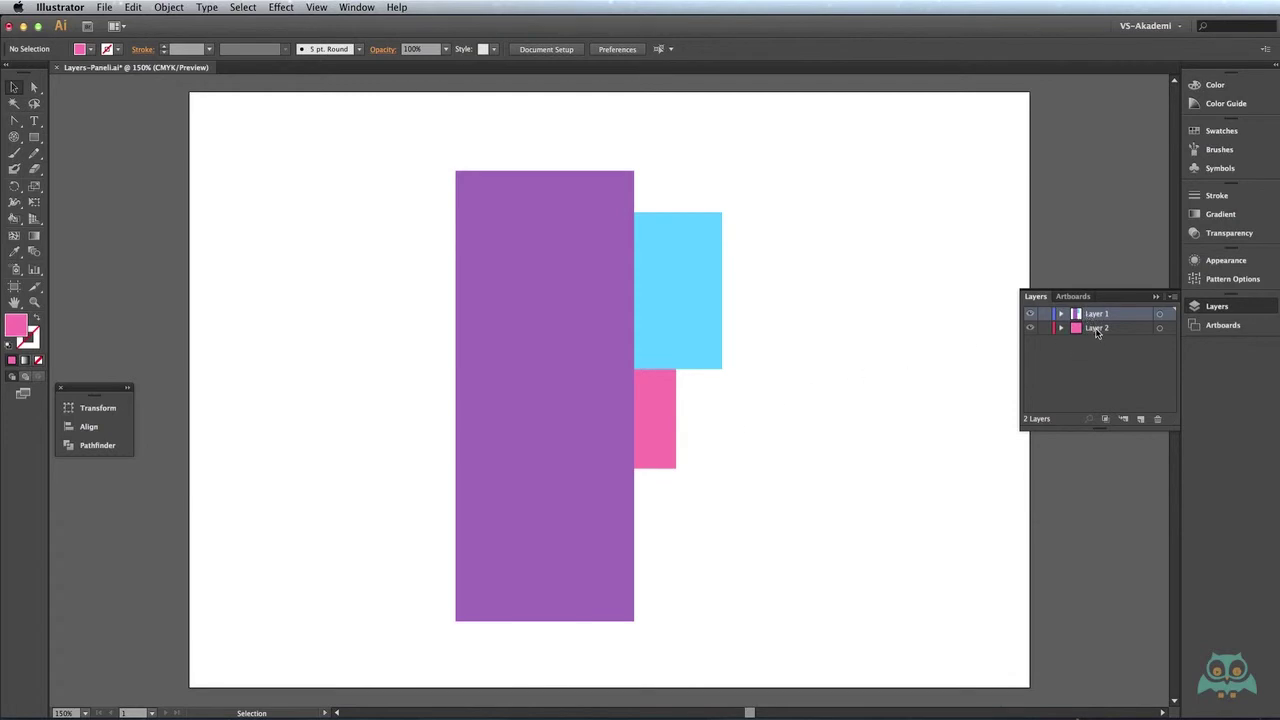
left_click(1100, 316)
left_click_drag(1100, 316, 1100, 333)
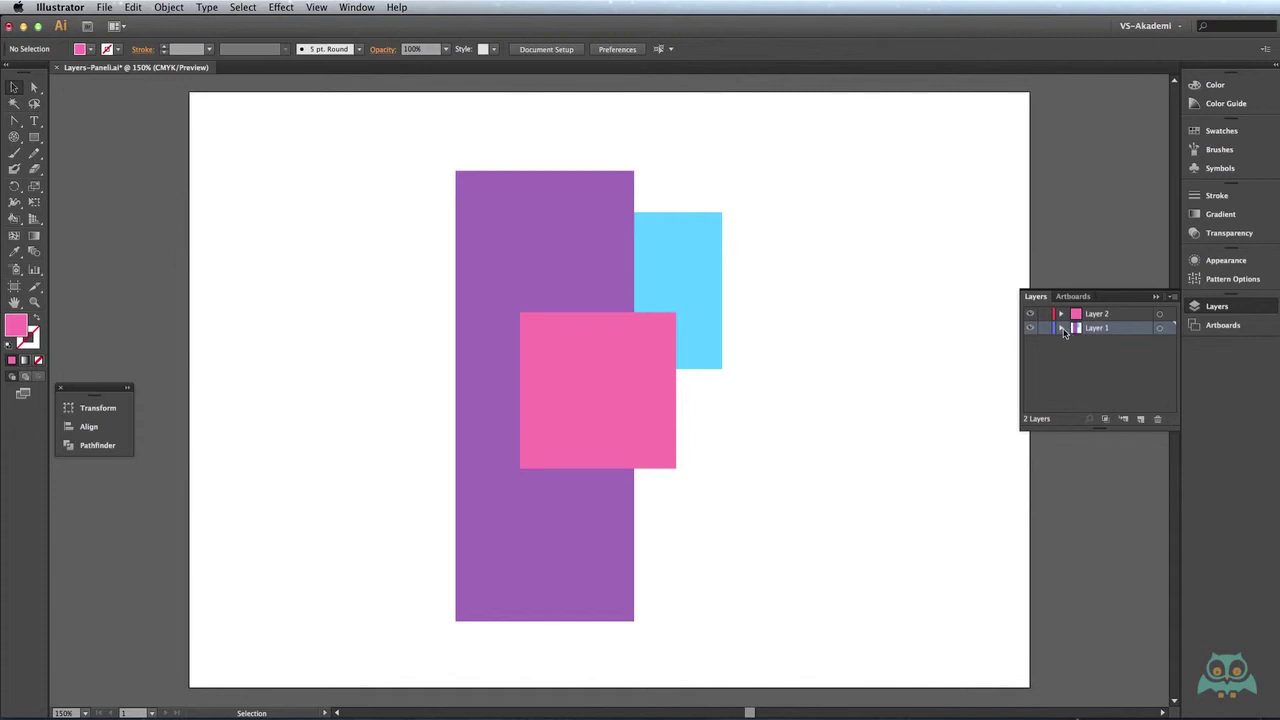
left_click(1062, 329)
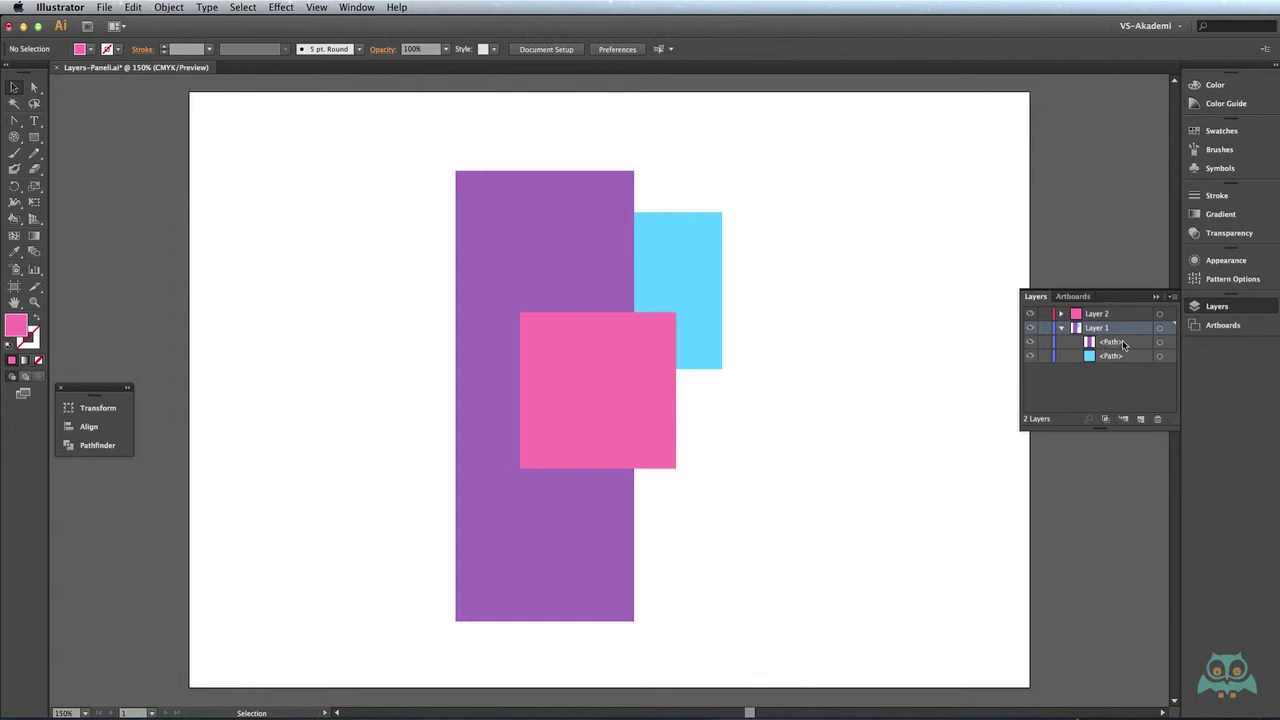
Step: Put the blue path above purple in Layer 1, expand Layer 2, and begin moving blue into it
left_click_drag(1124, 346, 1118, 358)
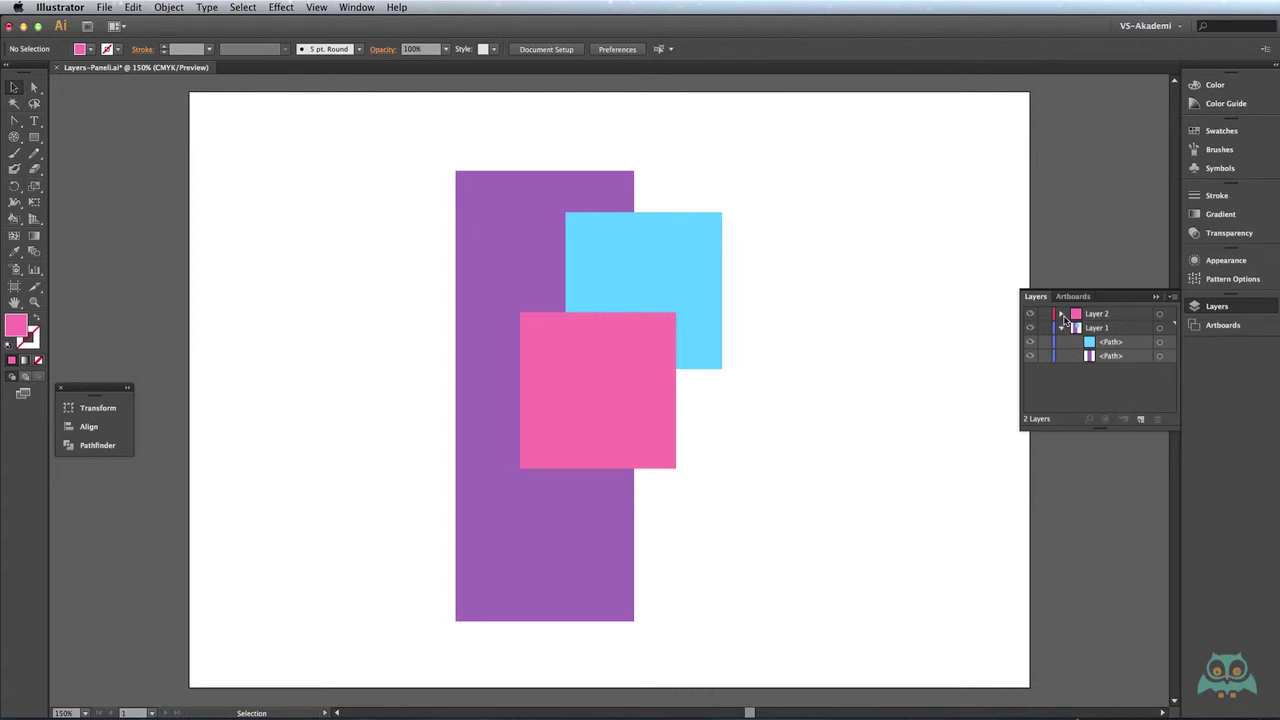
left_click(1061, 315)
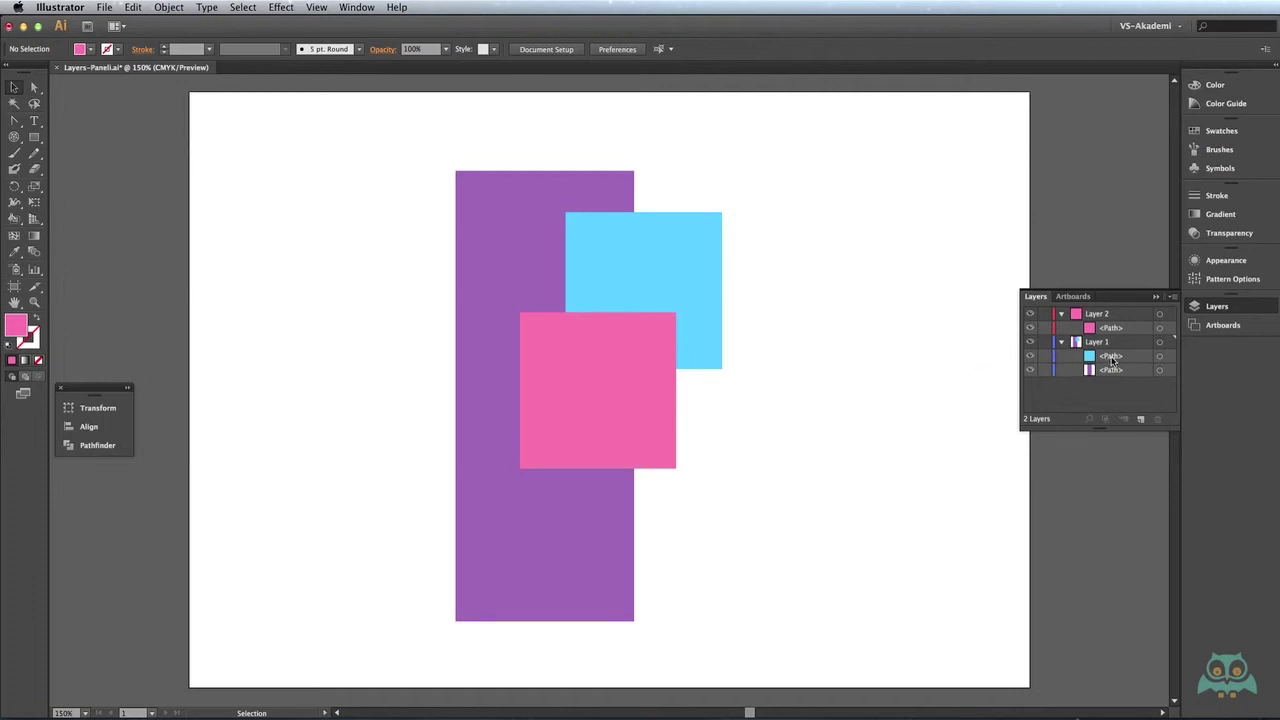
left_click_drag(1119, 361, 1103, 315)
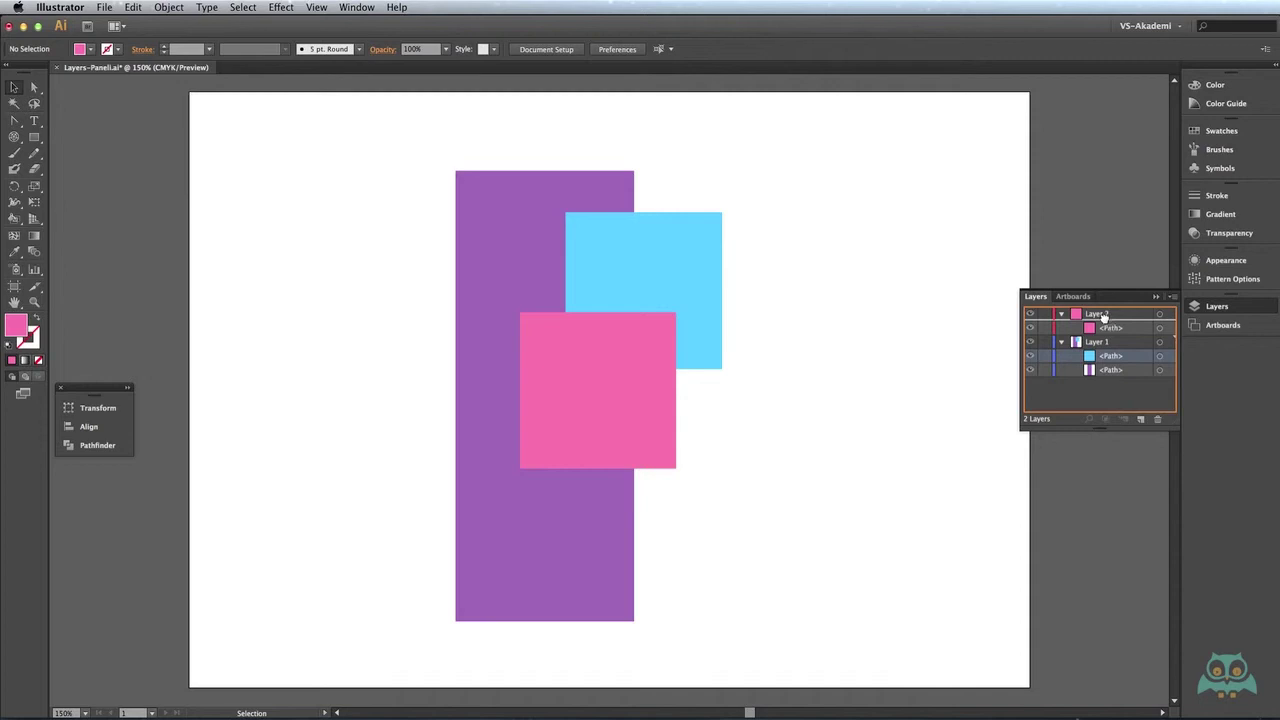
Step: Move the blue path into Layer 2 and the pink path to the bottom of Layer 1
left_click_drag(1103, 318, 1103, 320)
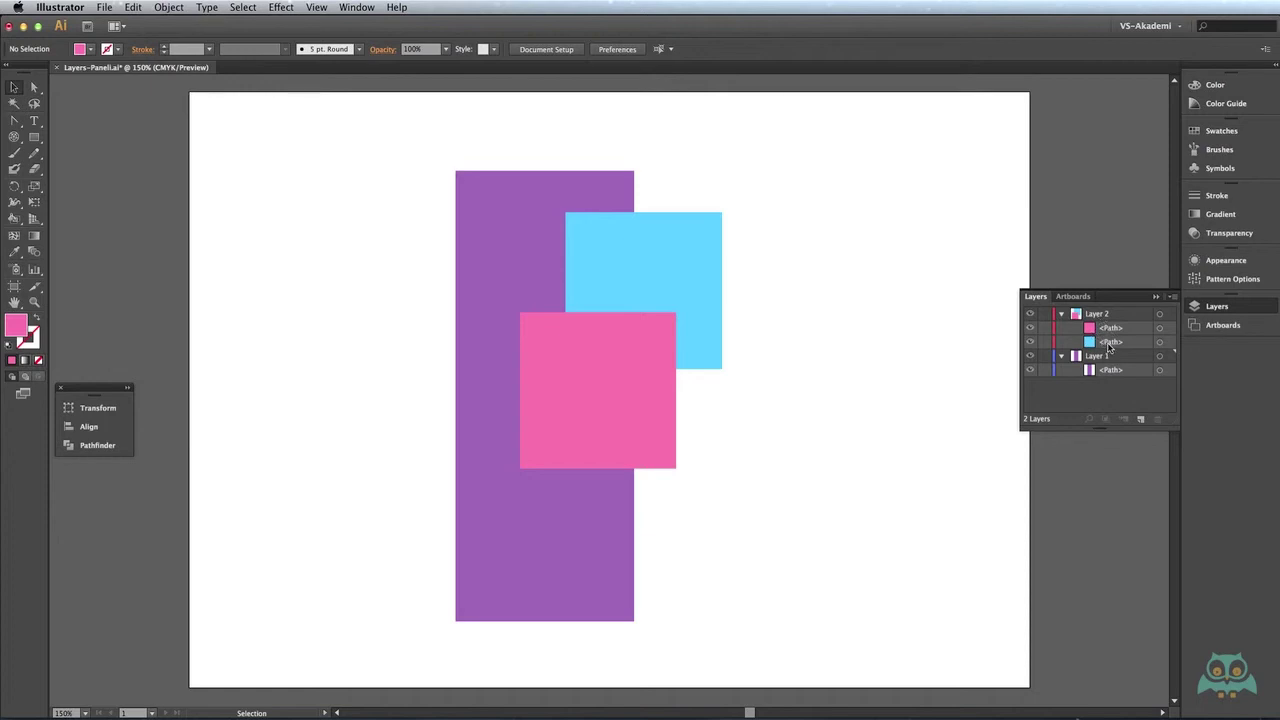
mouse_move(1096, 337)
left_mouse_down()
mouse_move(1111, 341)
mouse_move(1107, 328)
left_mouse_up()
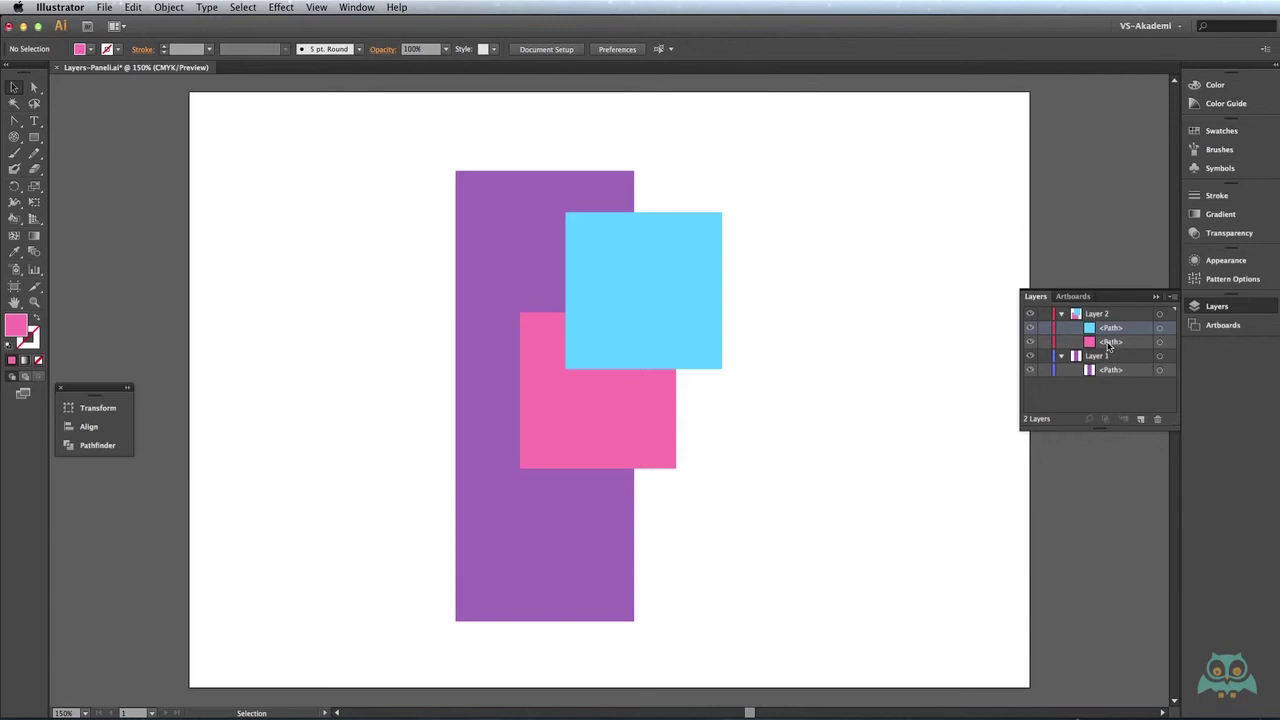
left_click_drag(1108, 346, 1112, 380)
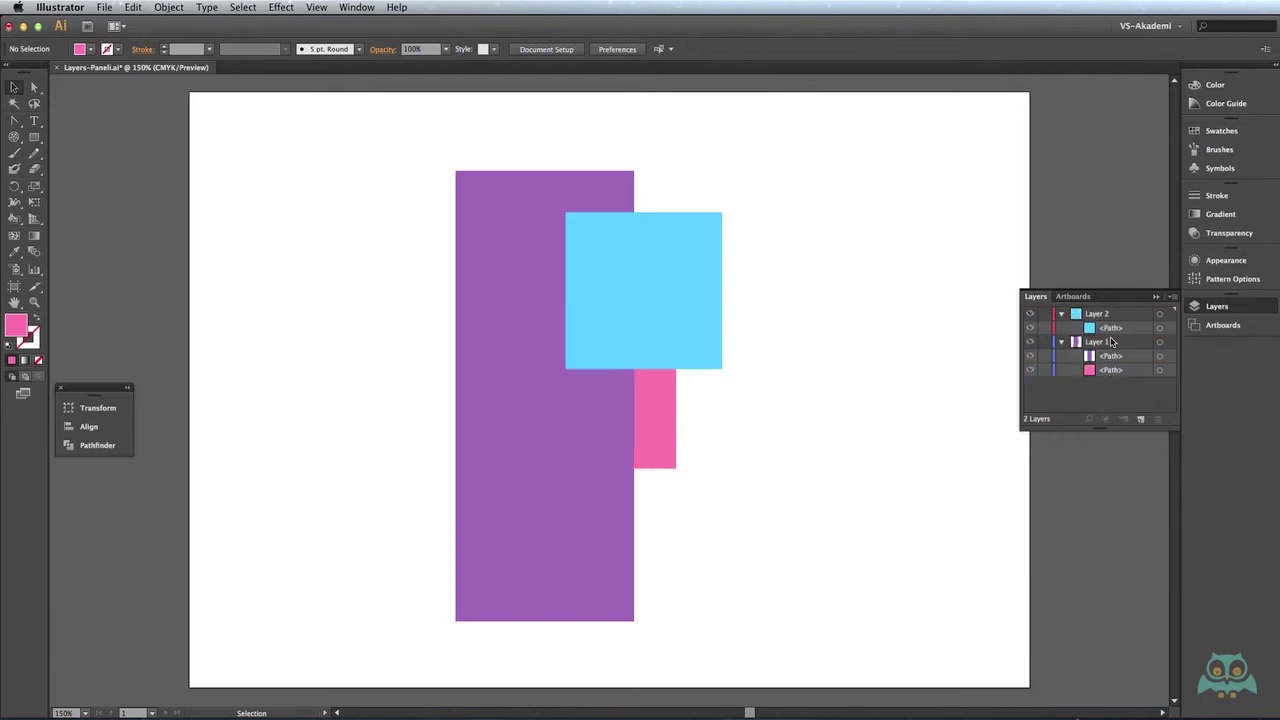
Step: Move the cyan square into Layer 1, delete the empty Layer 2, and drag purple to the bottom
left_click_drag(1110, 328, 1110, 364)
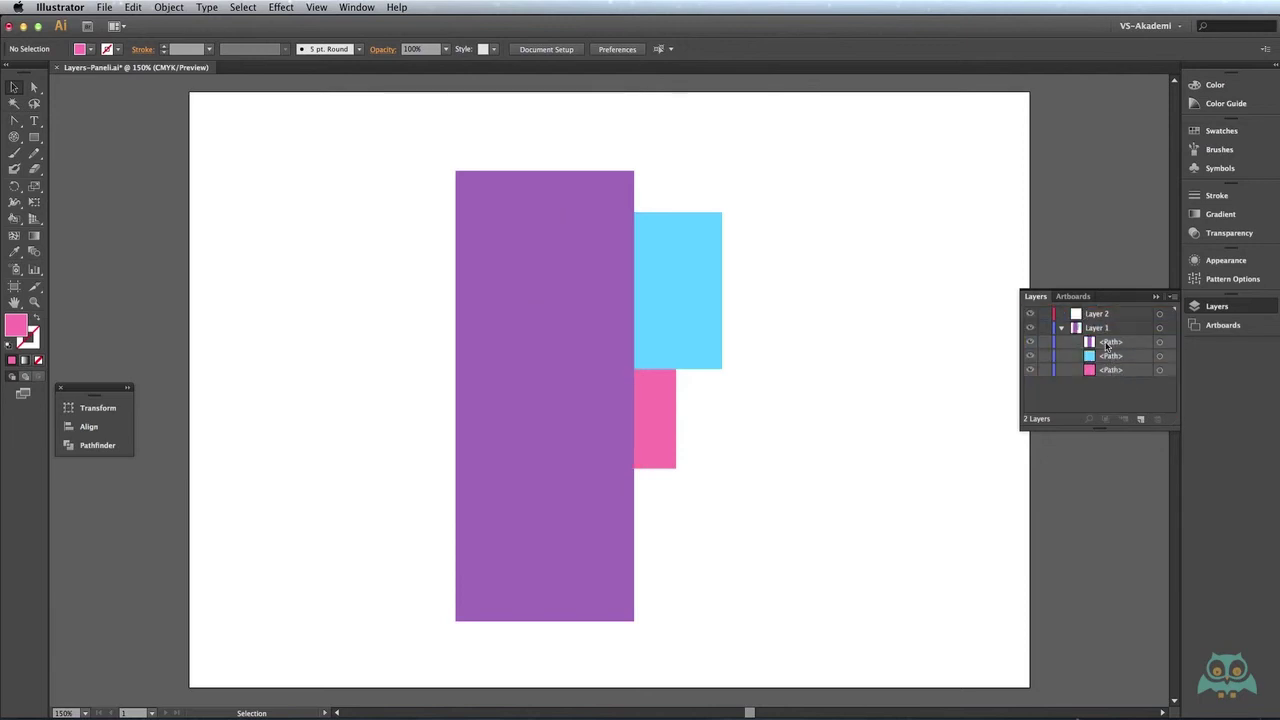
left_click(1108, 316)
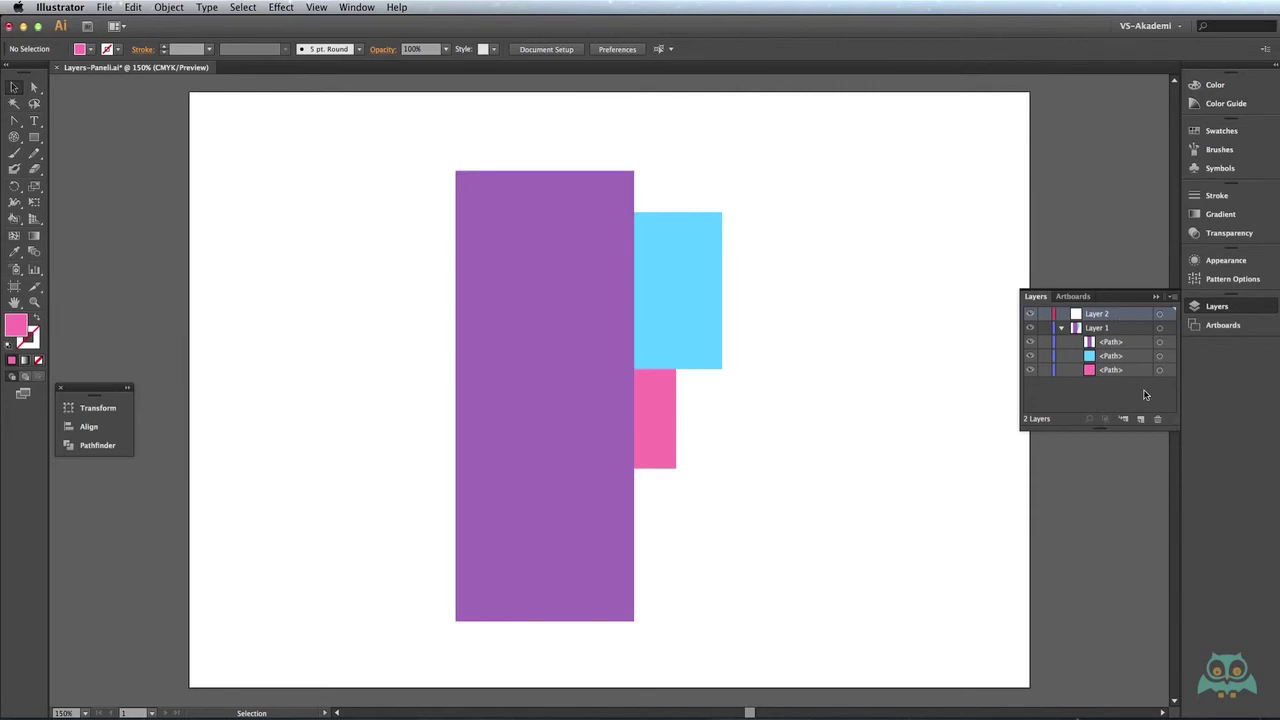
left_click(1157, 419)
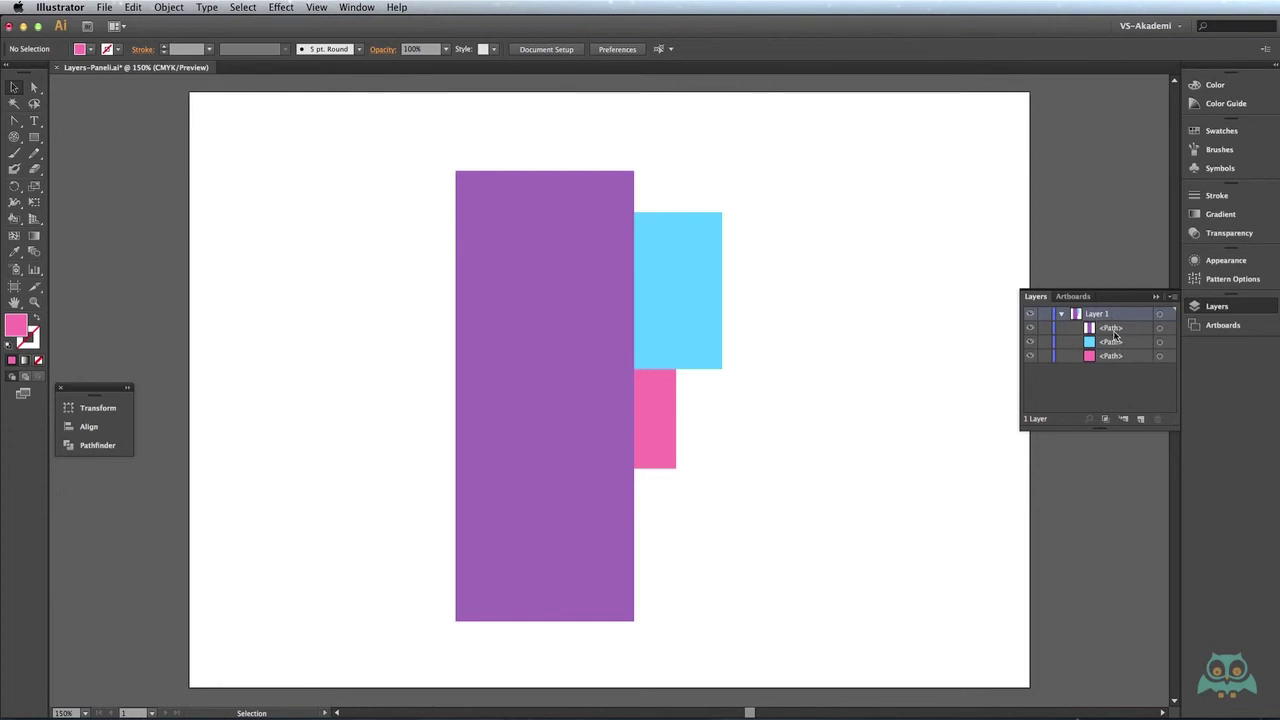
left_click_drag(1115, 335, 1111, 344)
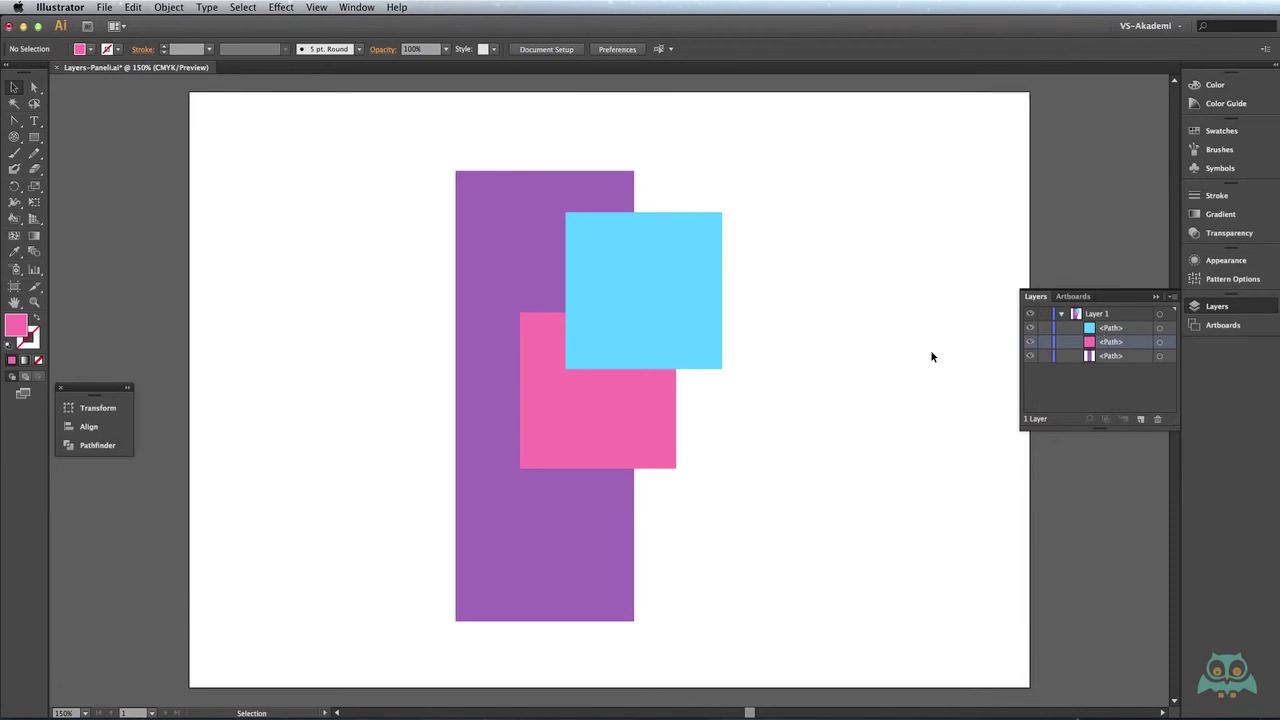
Step: Bring the pink rectangle in front of all shapes with Arrange > Bring to Front
left_click(558, 419)
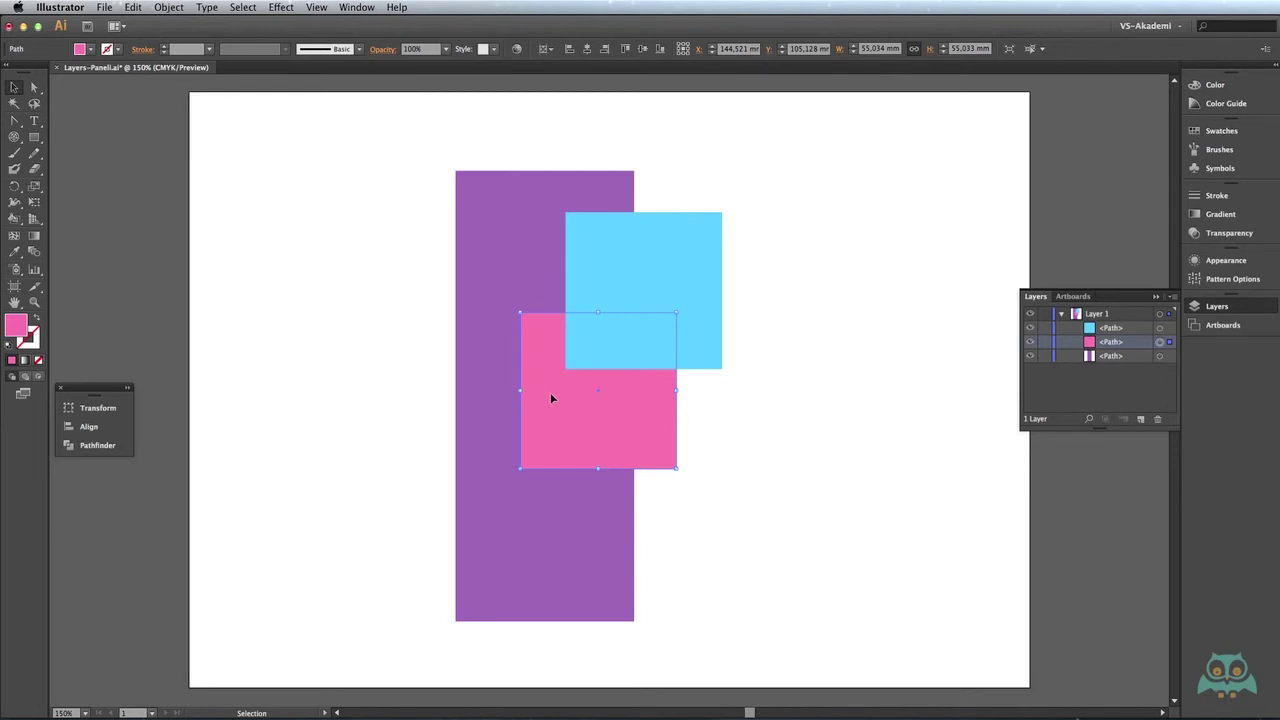
right_click(550, 396)
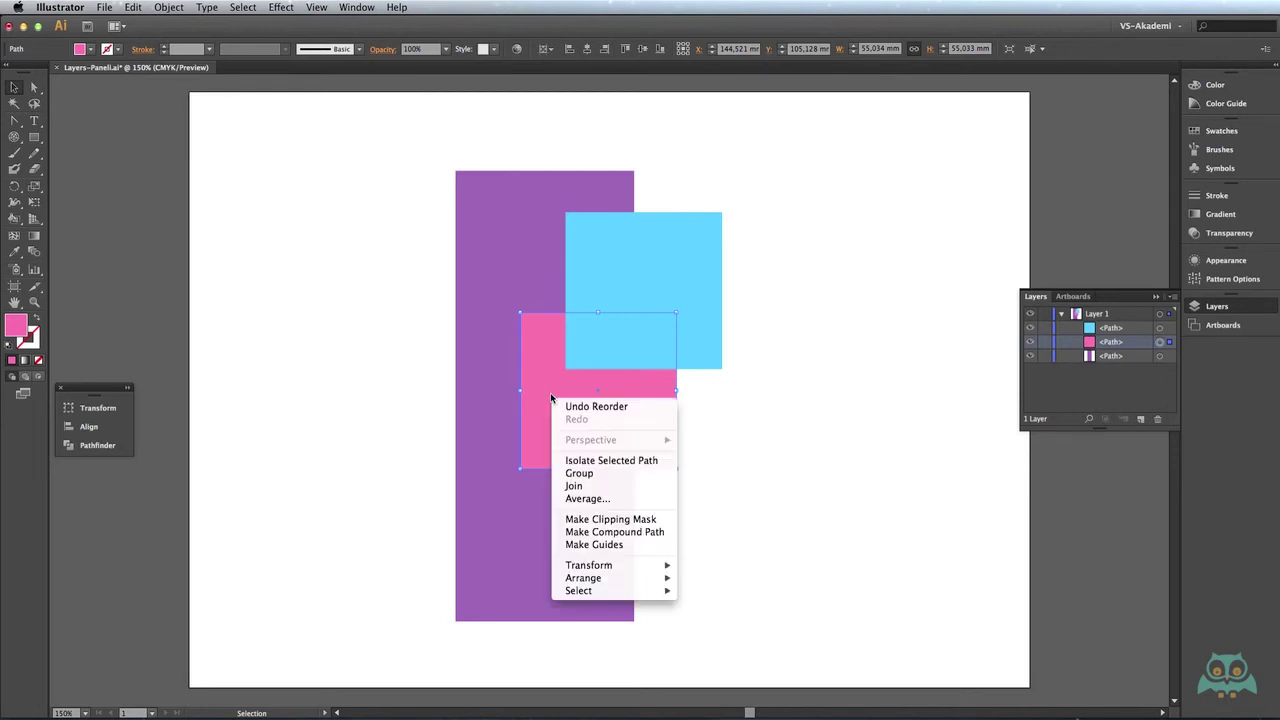
mouse_move(600, 578)
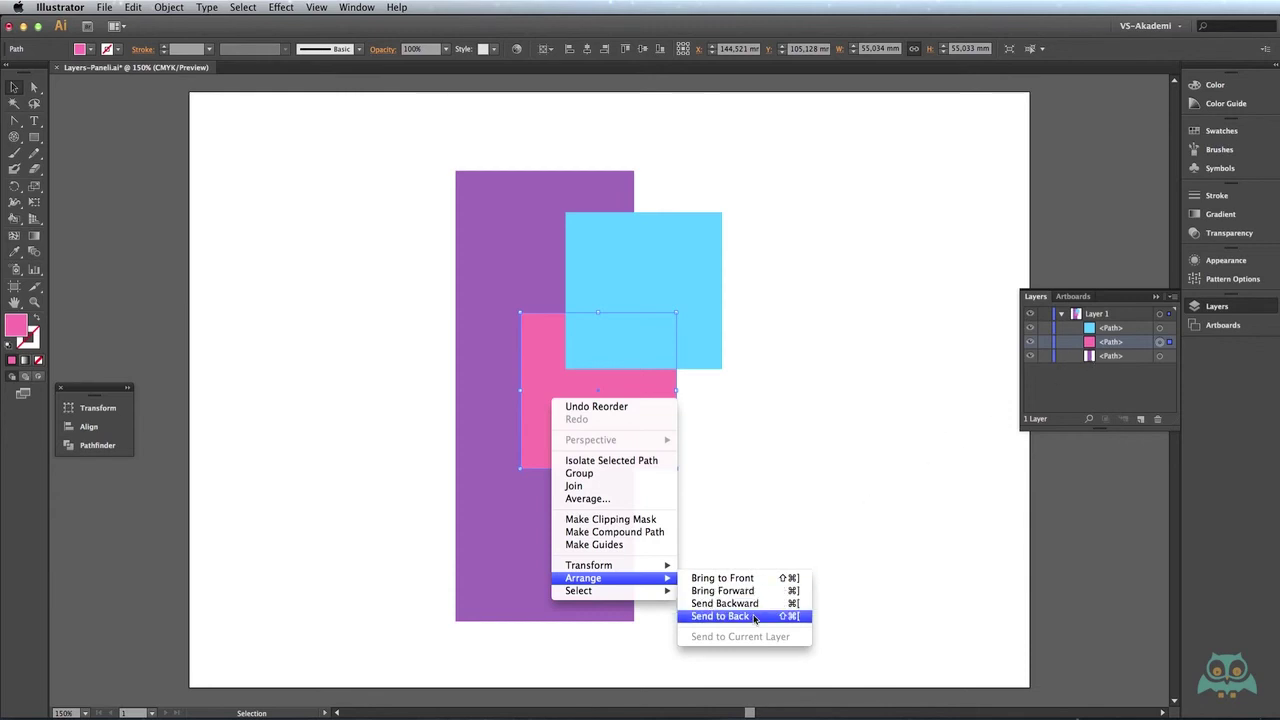
left_click(744, 579)
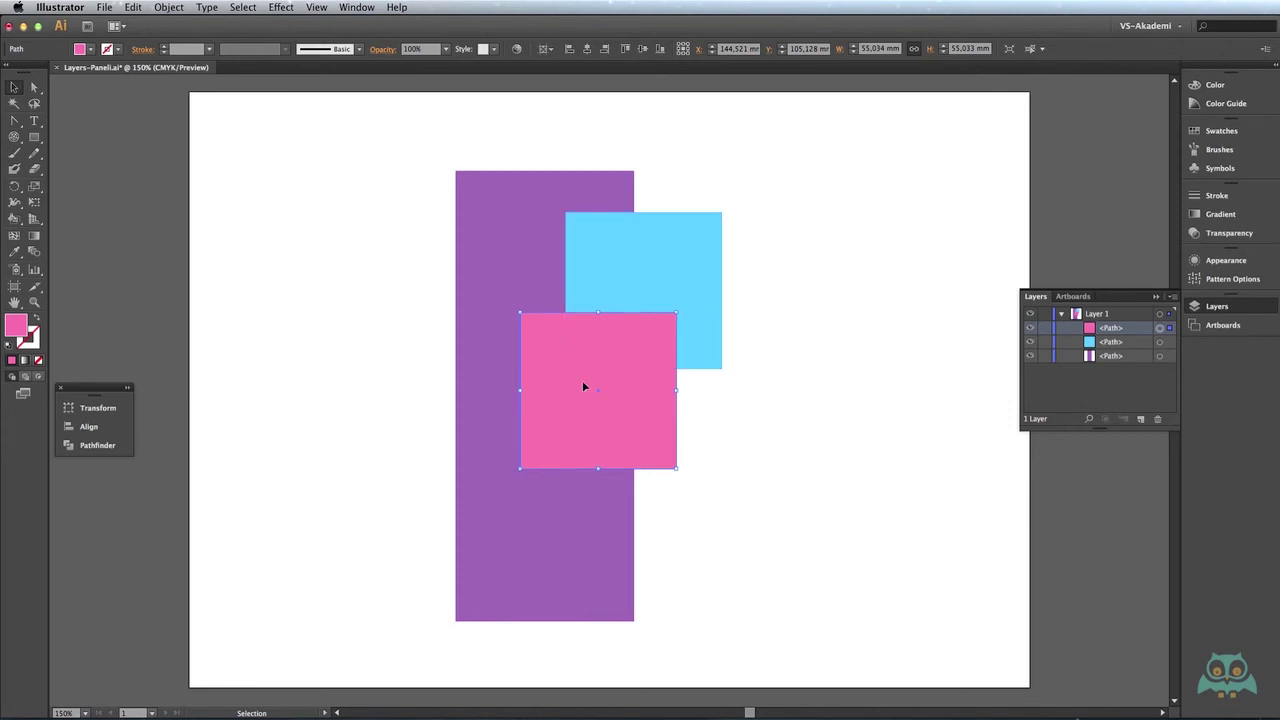
Step: Send the pink rectangle behind all shapes with Arrange > Send to Back
right_click(560, 357)
mouse_move(592, 536)
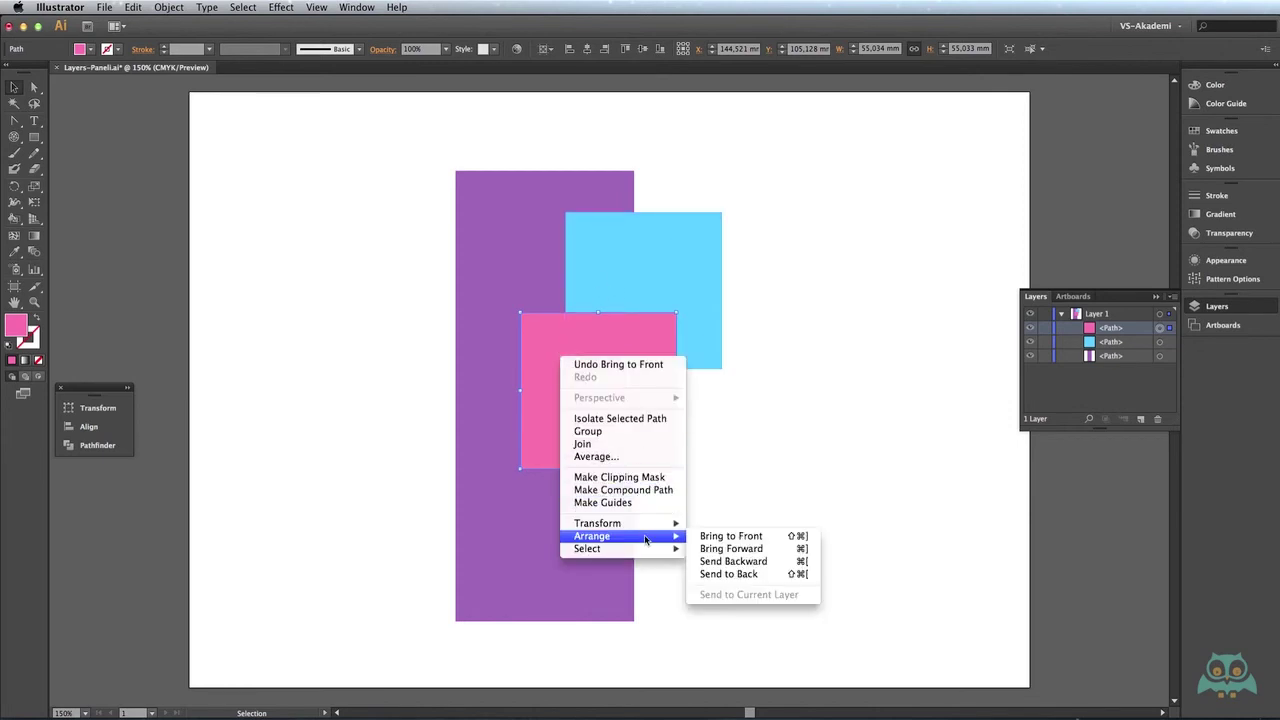
left_click(728, 574)
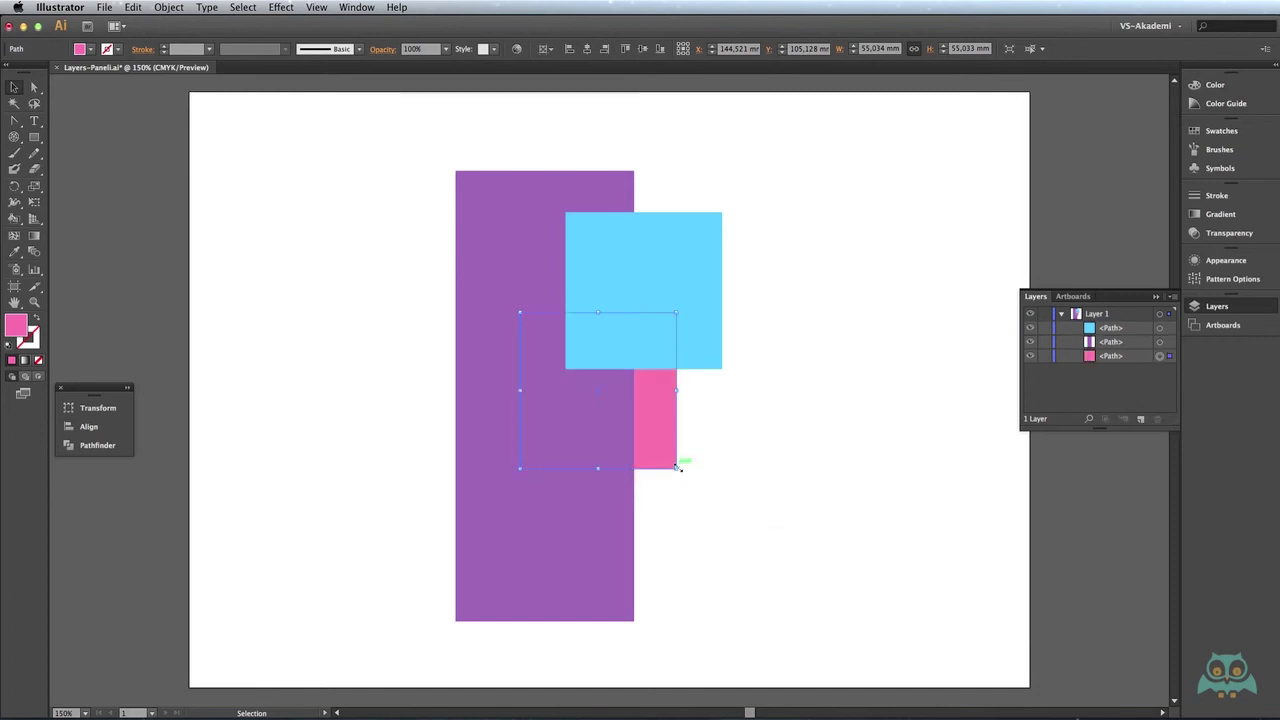
left_click(512, 213)
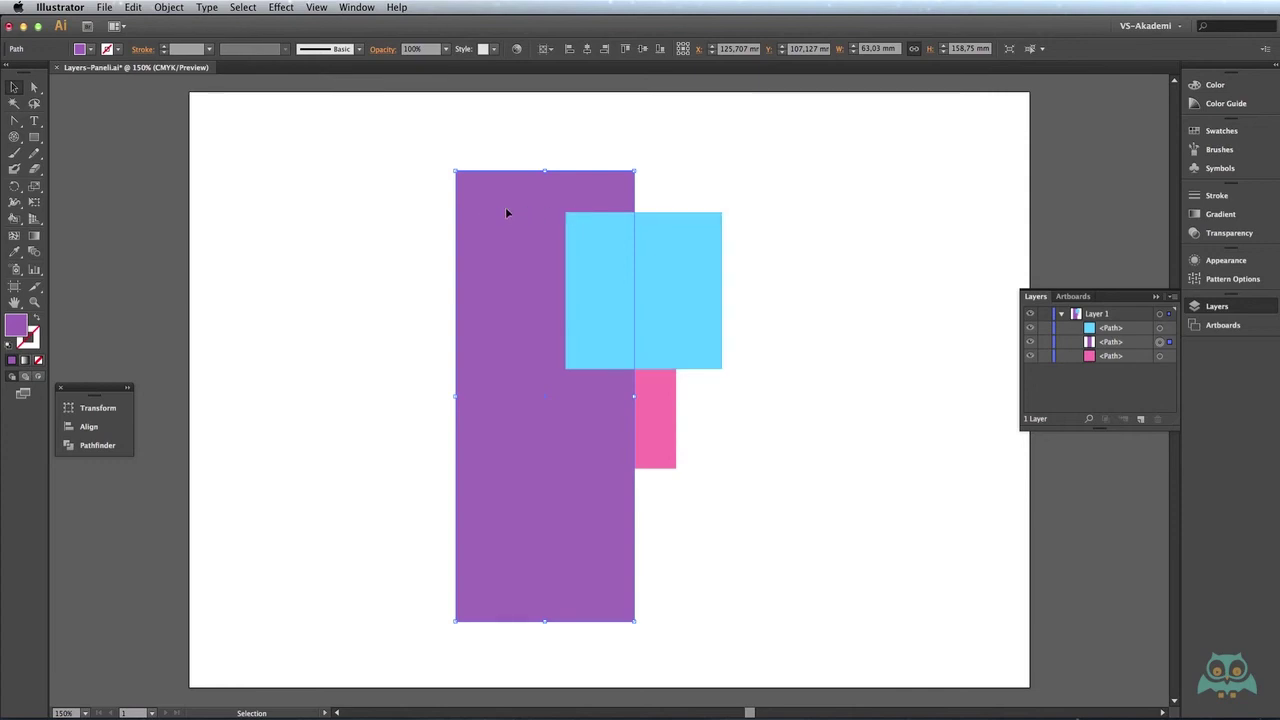
right_click(507, 212)
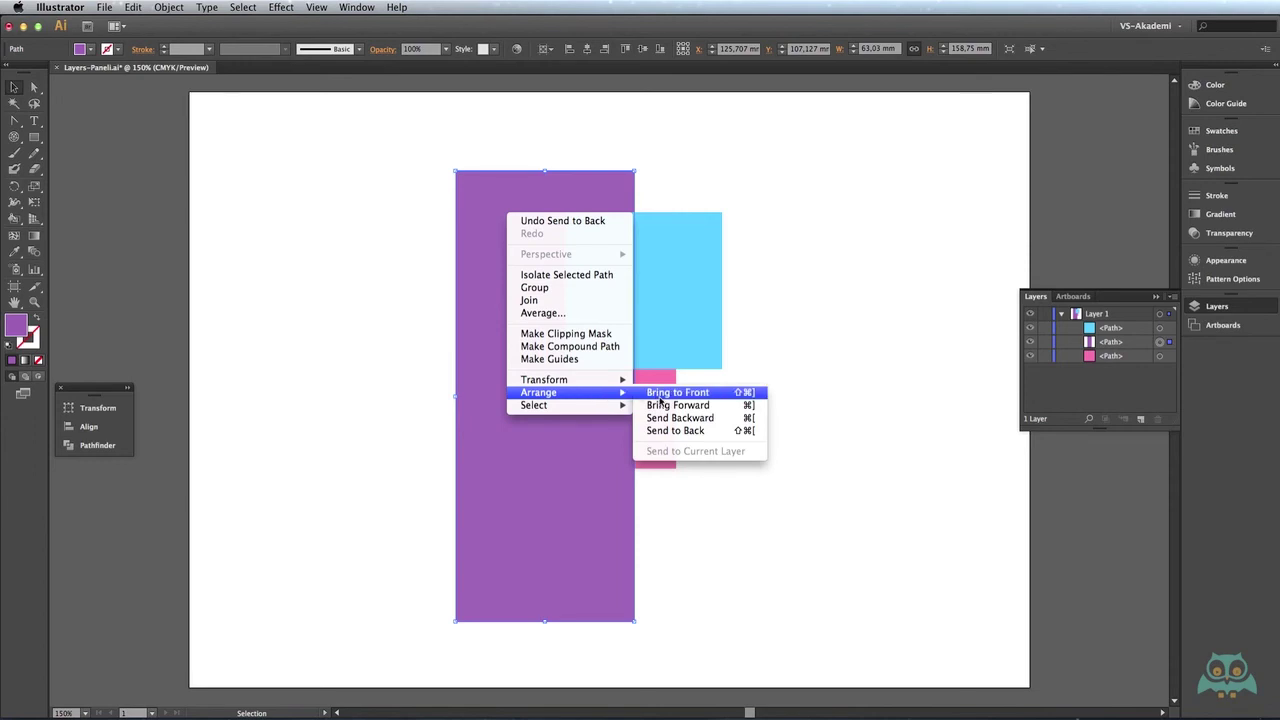
mouse_move(540, 392)
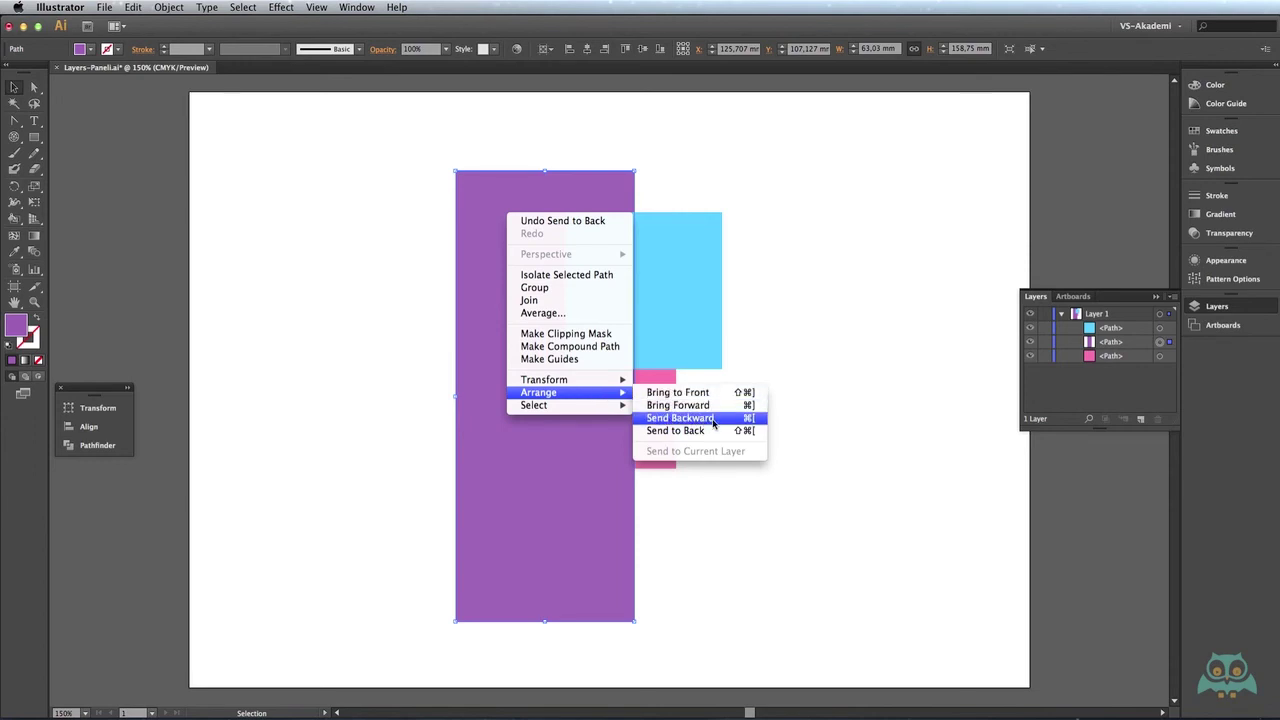
left_click(713, 419)
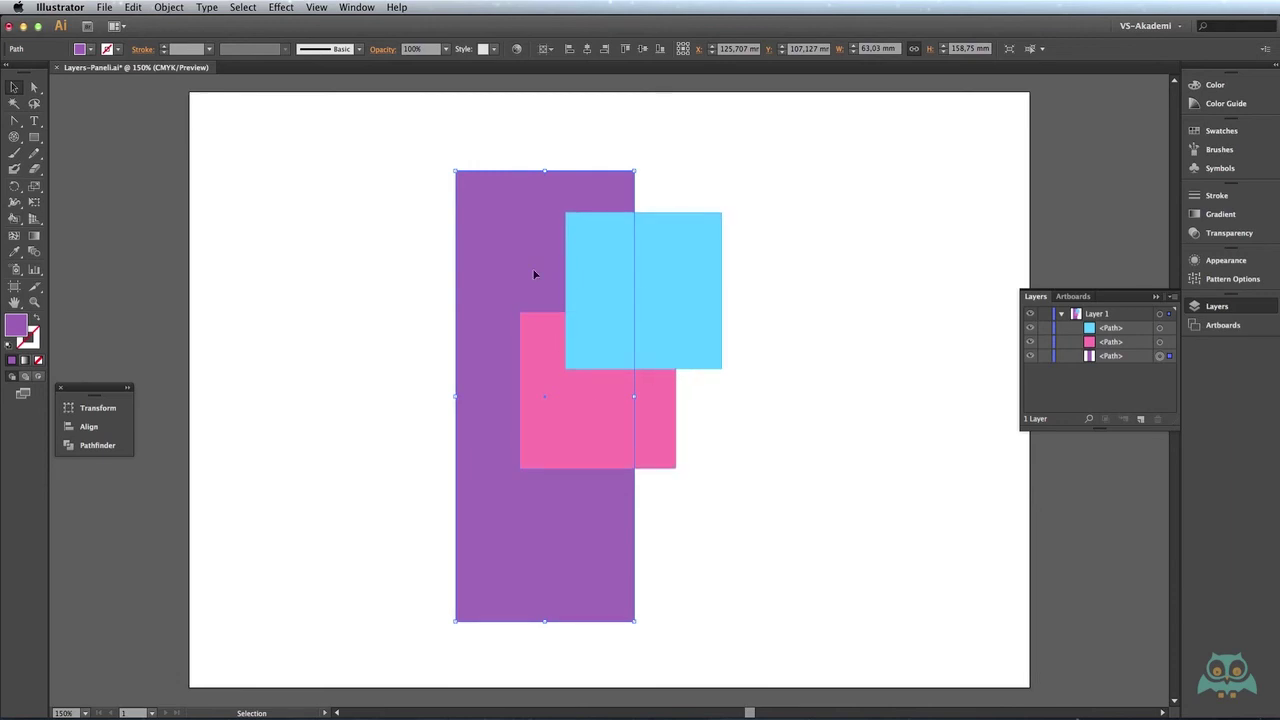
right_click(496, 195)
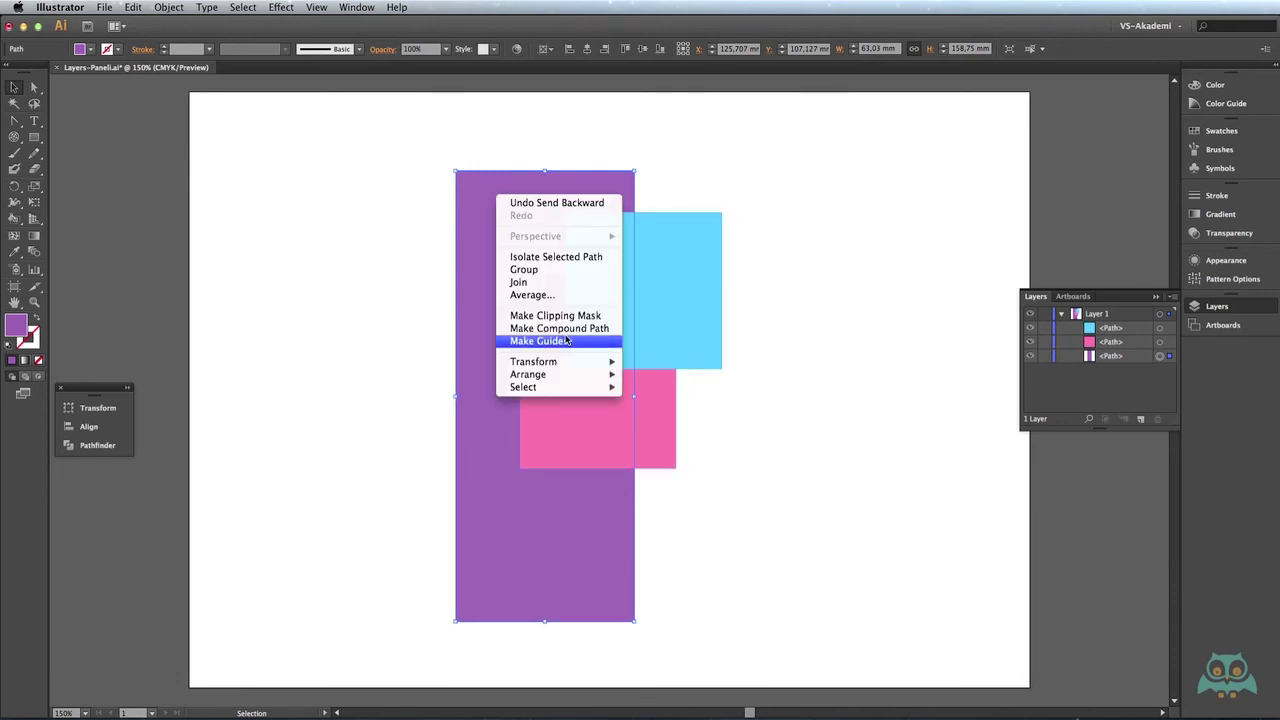
mouse_move(528, 374)
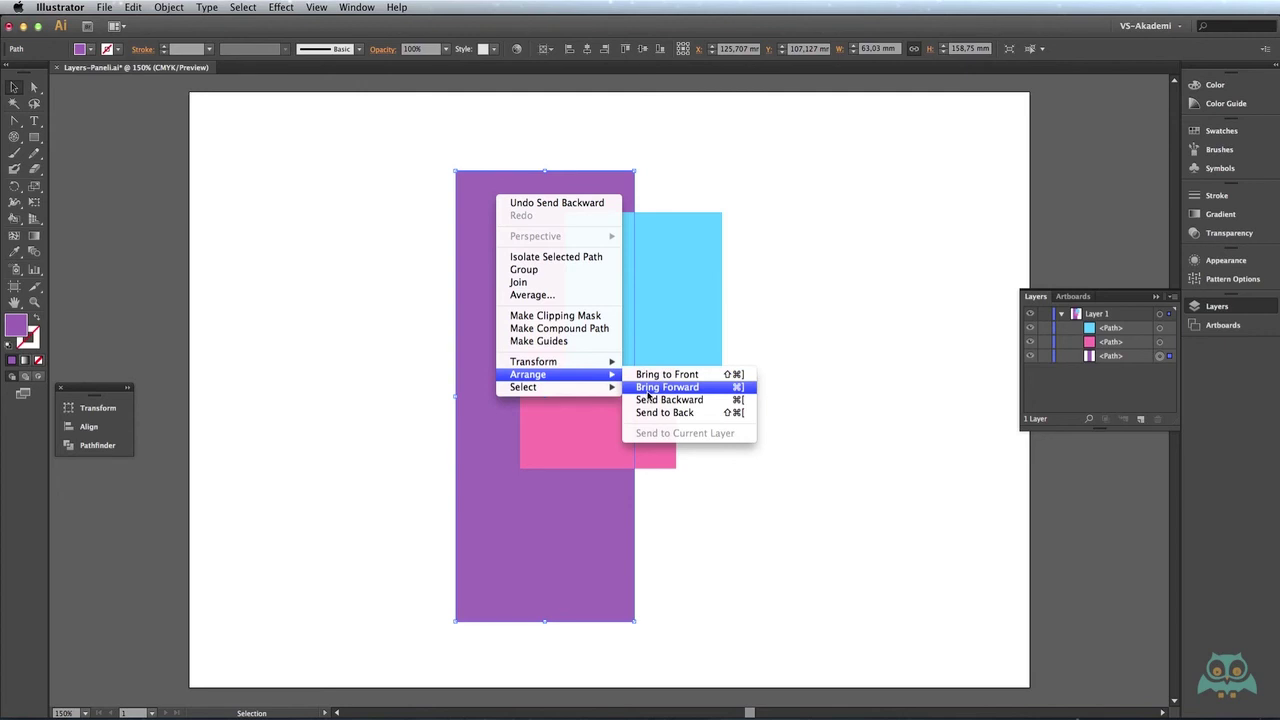
left_click(652, 388)
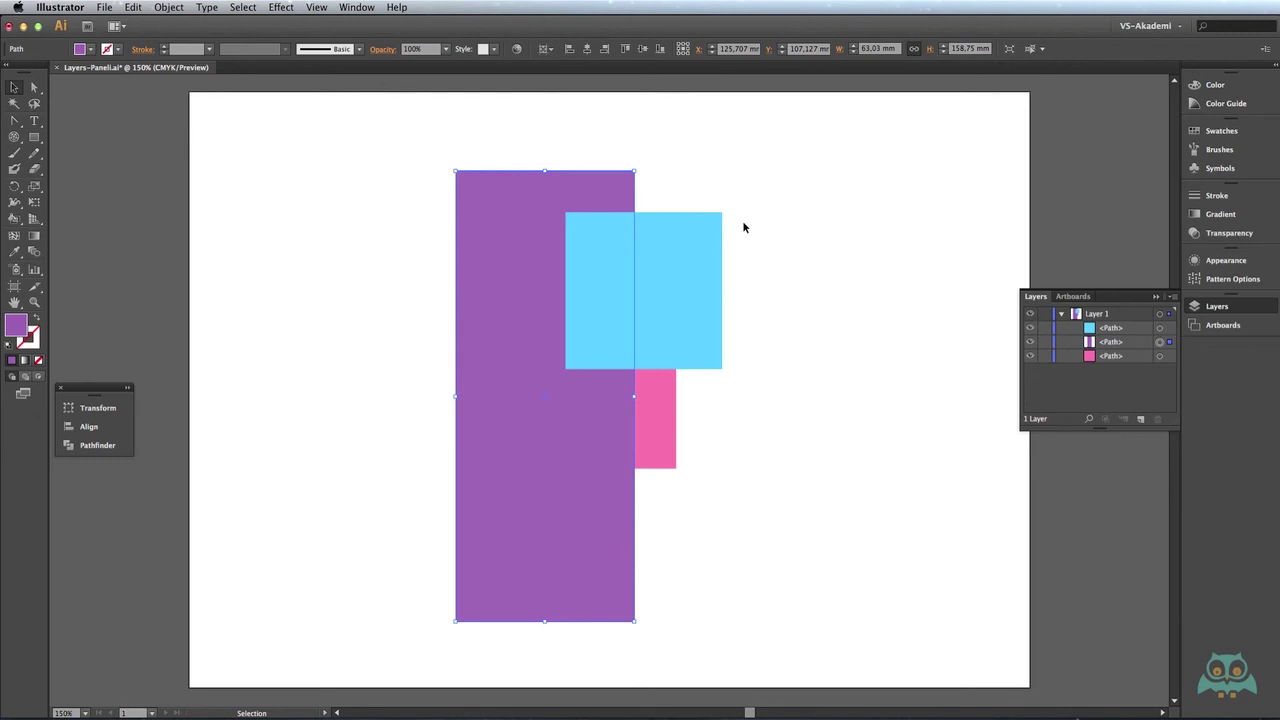
left_click_drag(683, 191, 822, 196)
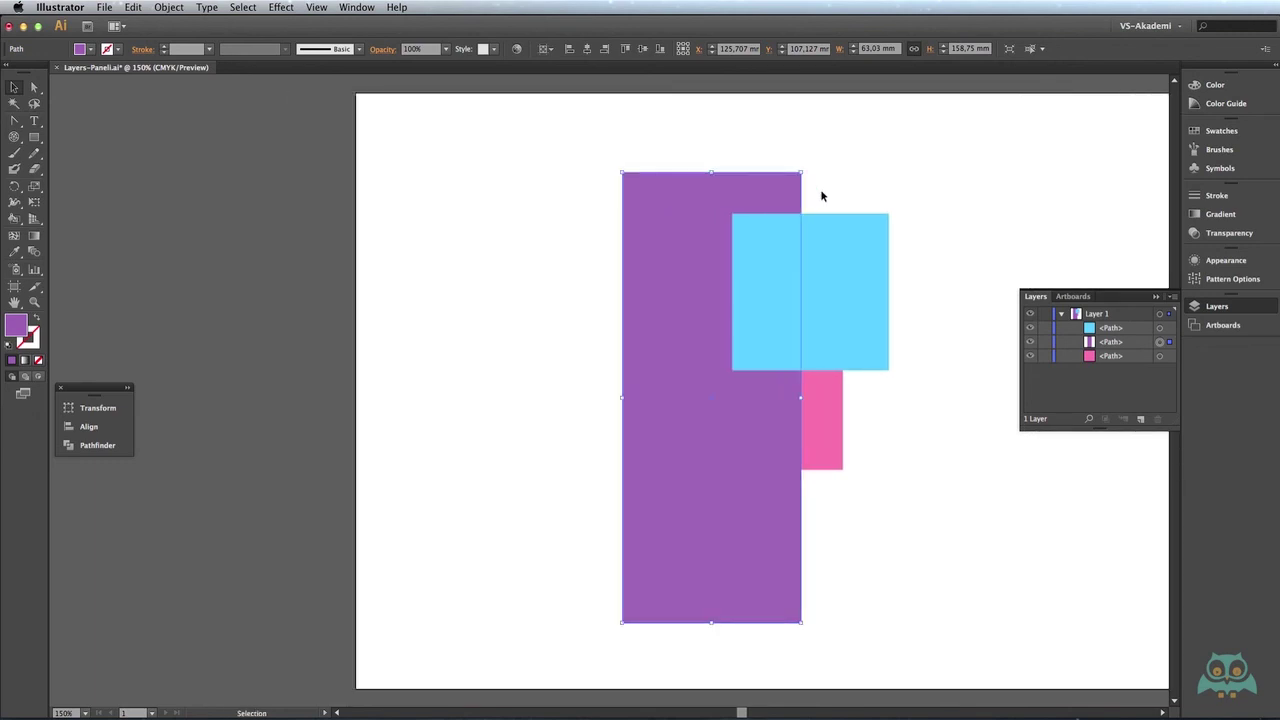